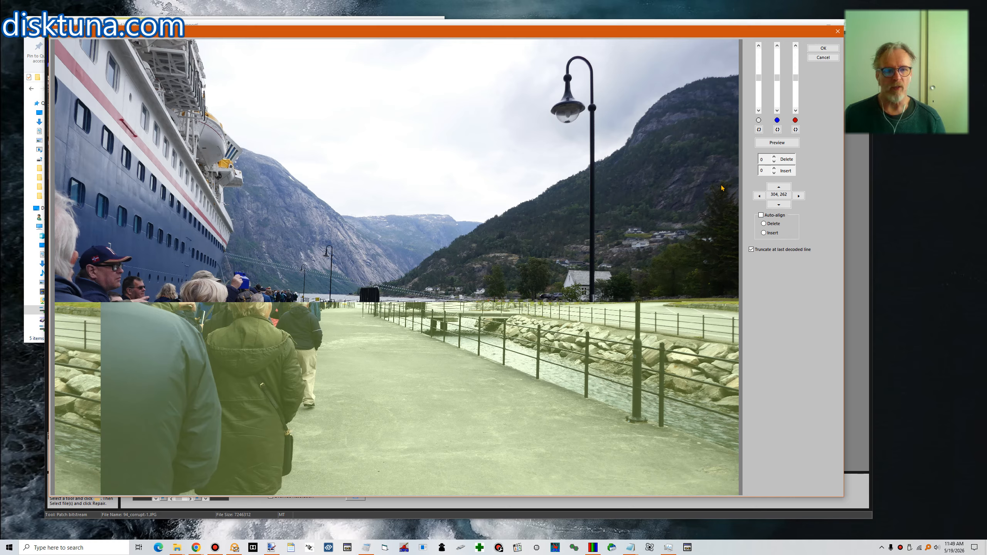
Step: Raise the Delete count in stages to 12, previewing the band shift after each increase
left_click(774, 156)
left_click(774, 157)
left_click(774, 157)
left_click(774, 157)
left_click(775, 157)
left_click(774, 157)
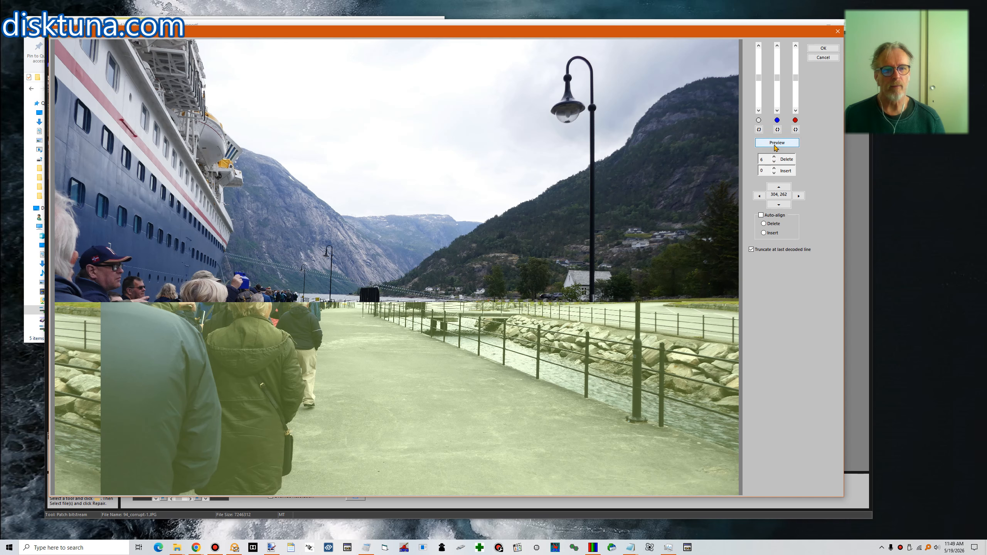
left_click(775, 144)
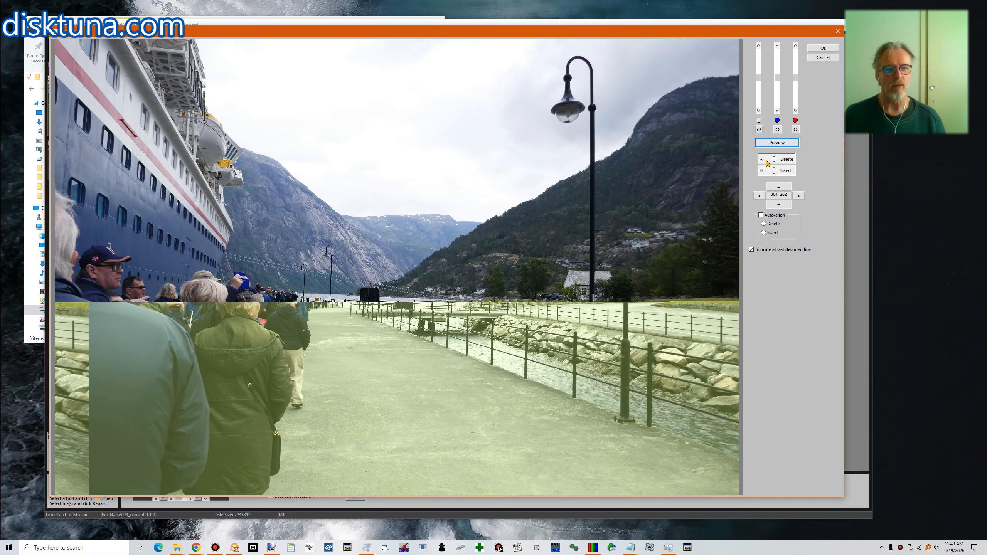
left_click(775, 157)
left_click(775, 157)
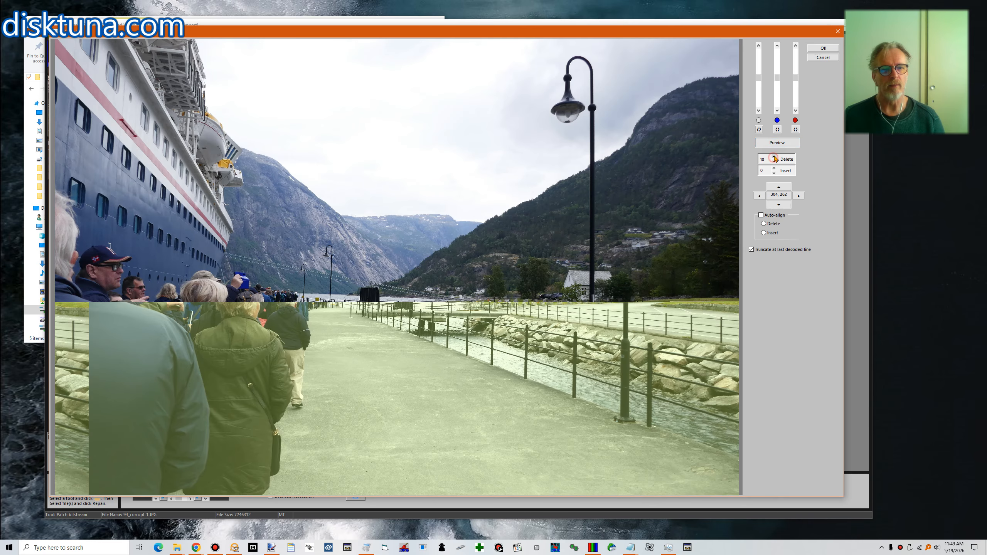
left_click(777, 144)
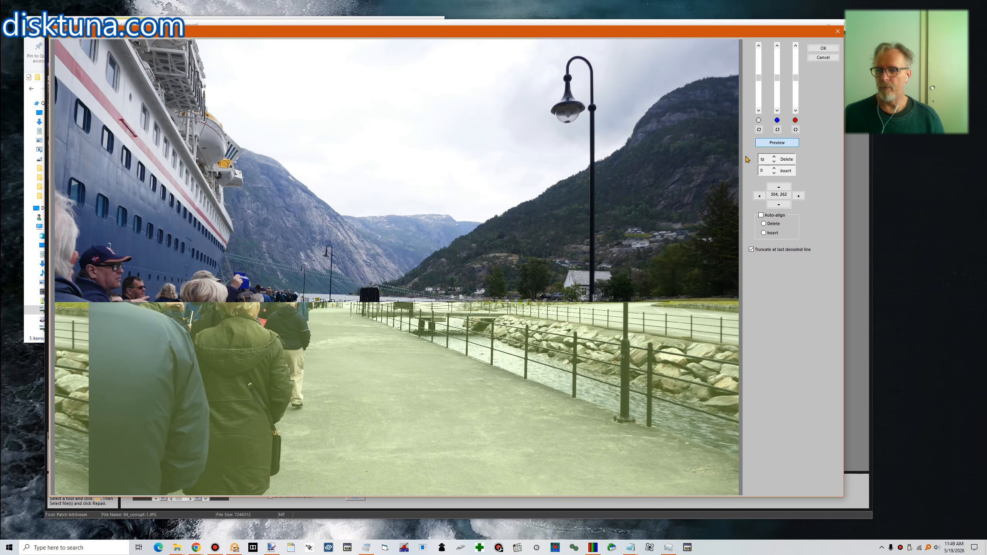
left_click(774, 157)
left_click(774, 157)
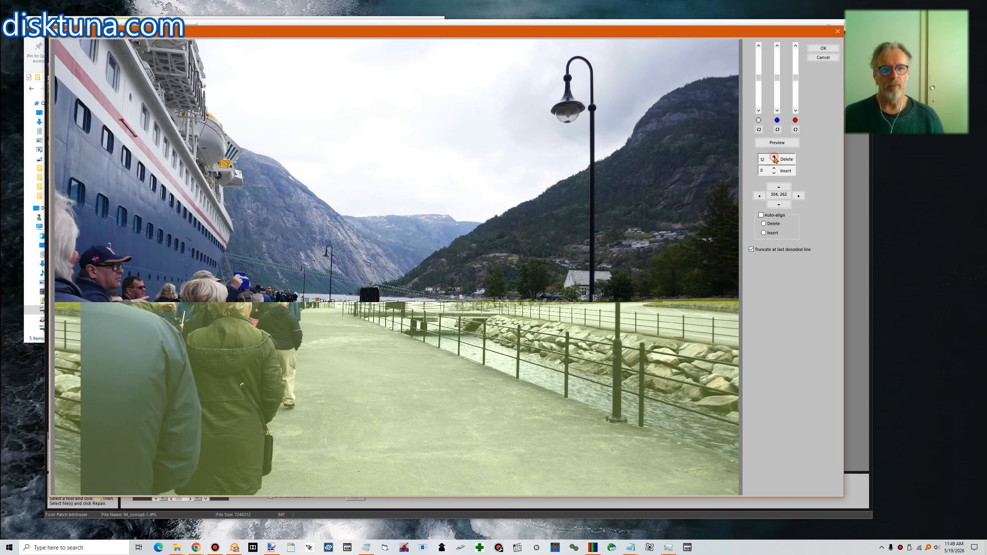
left_click(776, 145)
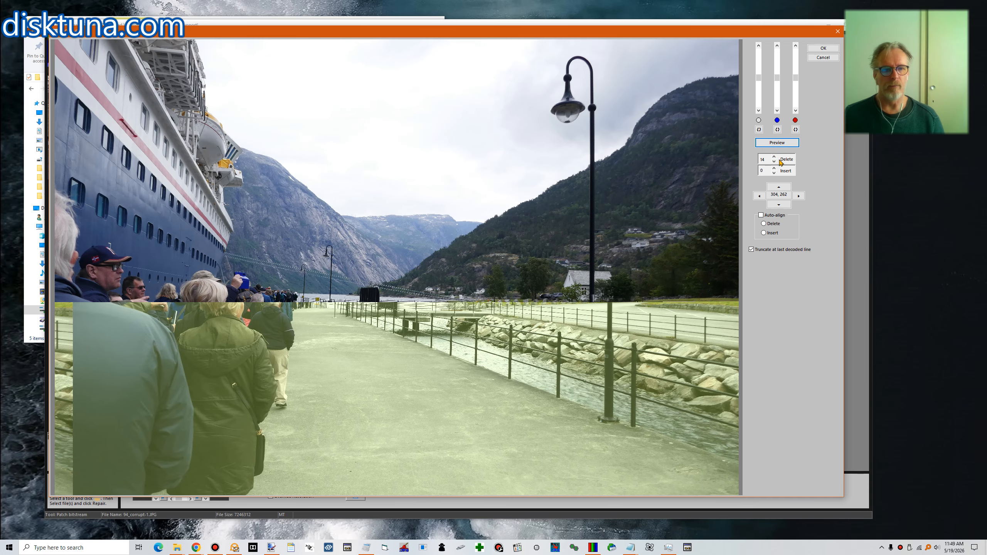
Step: Continue raising the Delete count through 16 to 21, previewing the realigning lower band
left_click(775, 157)
left_click(774, 157)
left_click(777, 143)
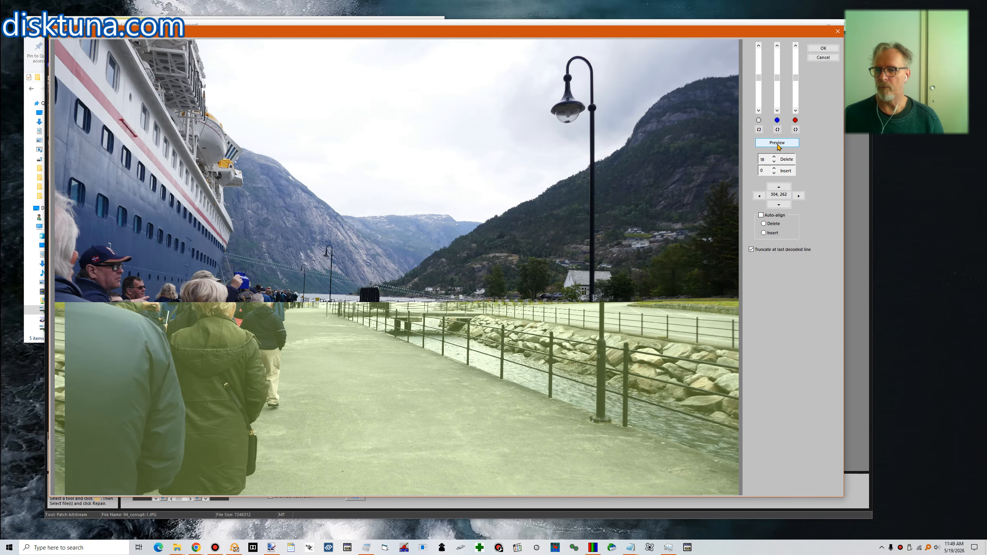
left_click(774, 157)
left_click(775, 157)
left_click(775, 156)
left_click(777, 144)
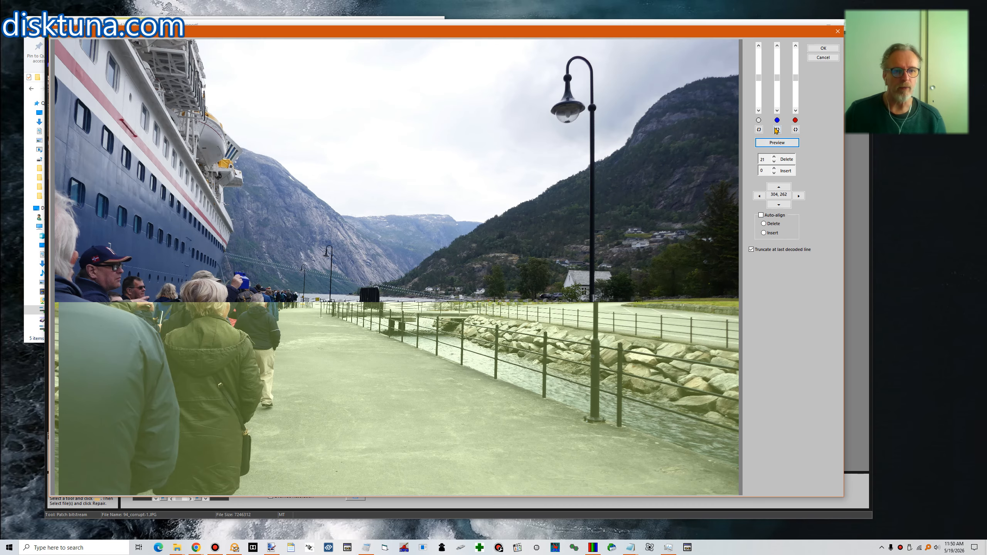
Step: Step the Delete count to 22, then 23, previewing each until the lower half aligns
left_click(774, 156)
left_click(779, 143)
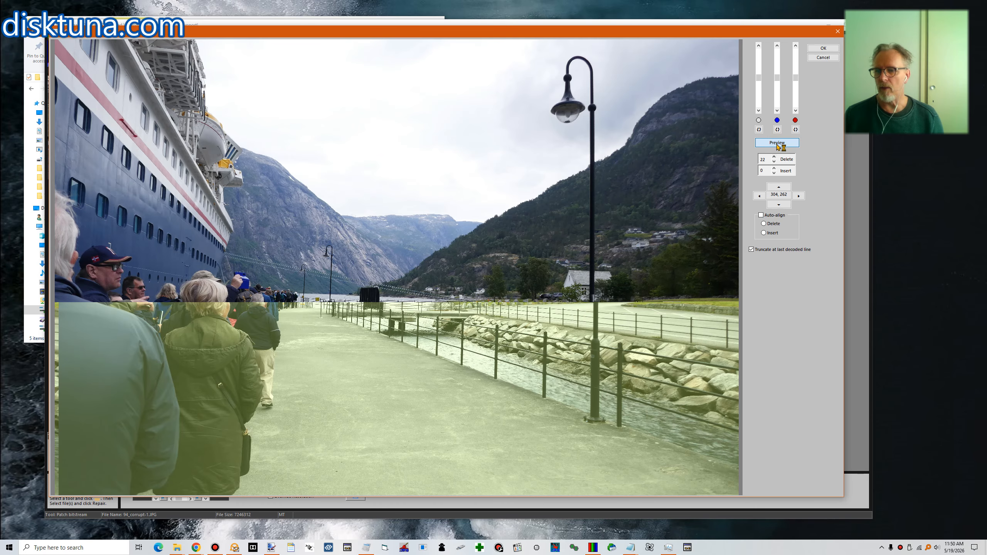
left_click(775, 156)
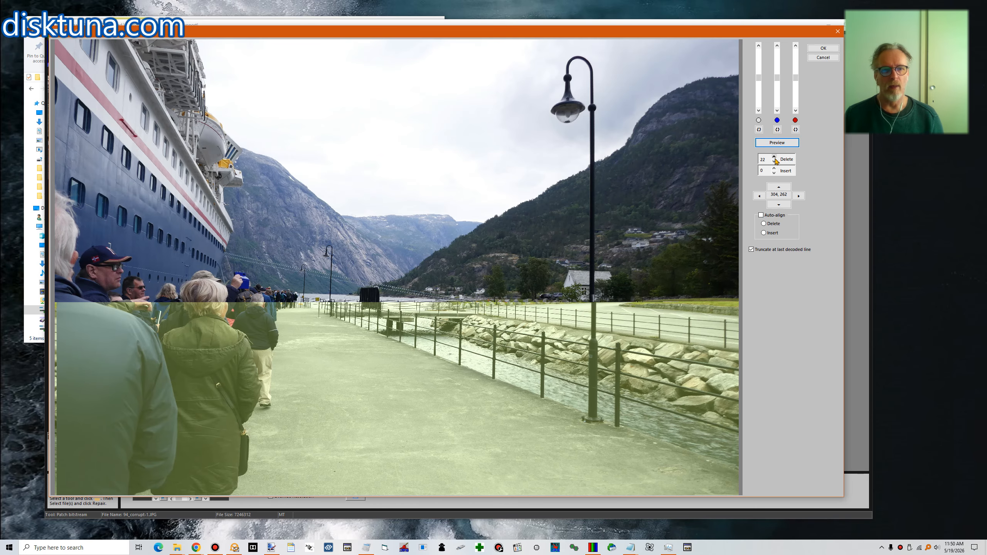
left_click(781, 144)
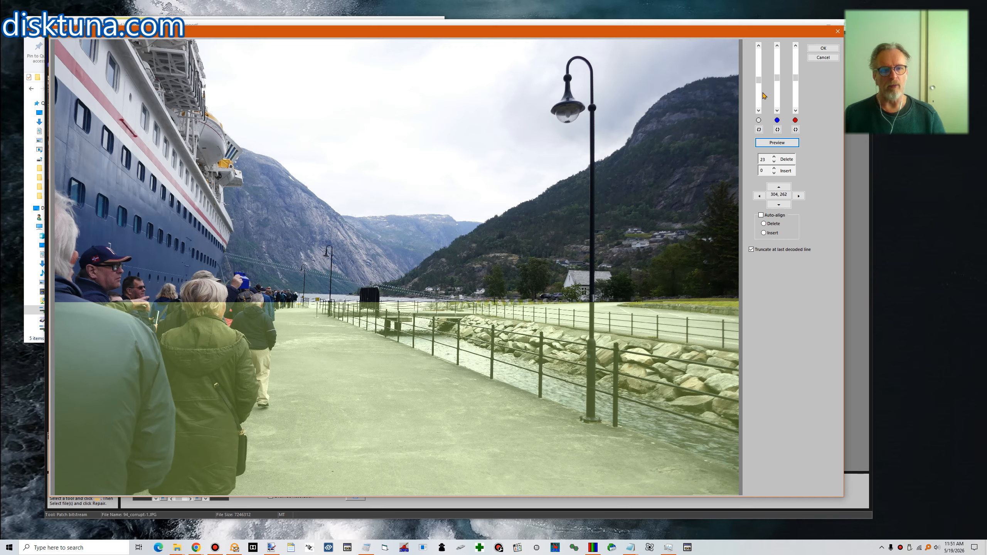
Step: Tweak the colour component sliders, including red, to turn the green band olive-grey
left_click(771, 143)
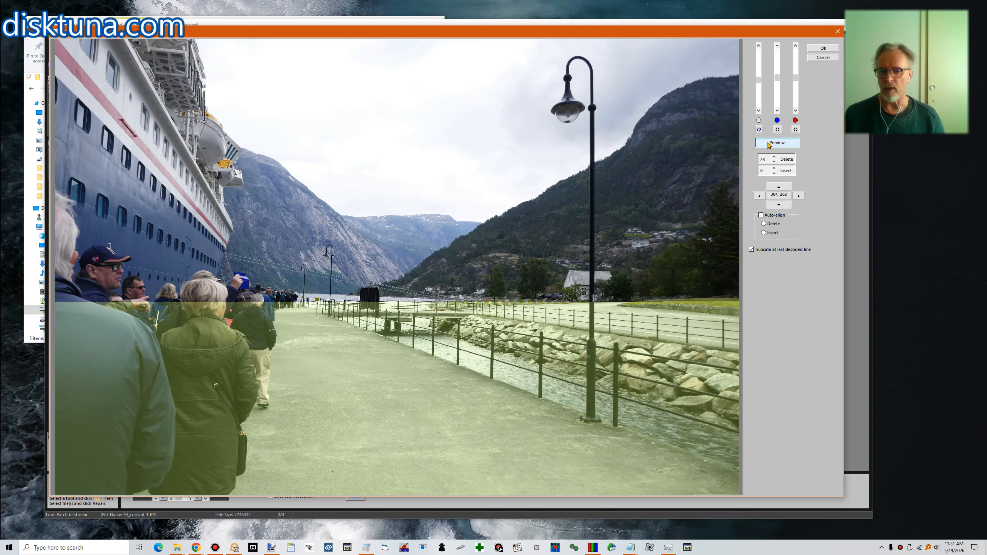
left_click_drag(761, 81, 759, 88)
left_click(781, 143)
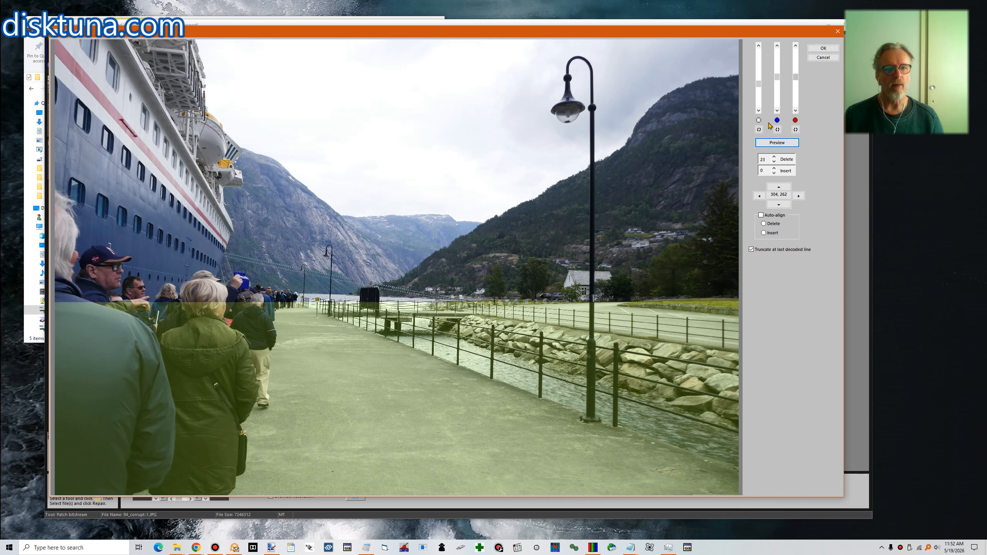
left_click(777, 147)
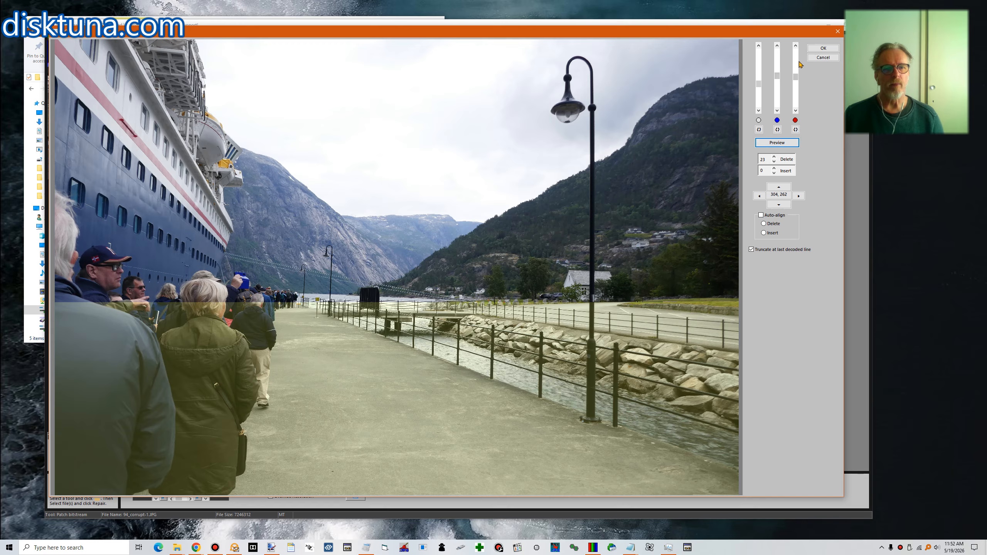
left_click(795, 60)
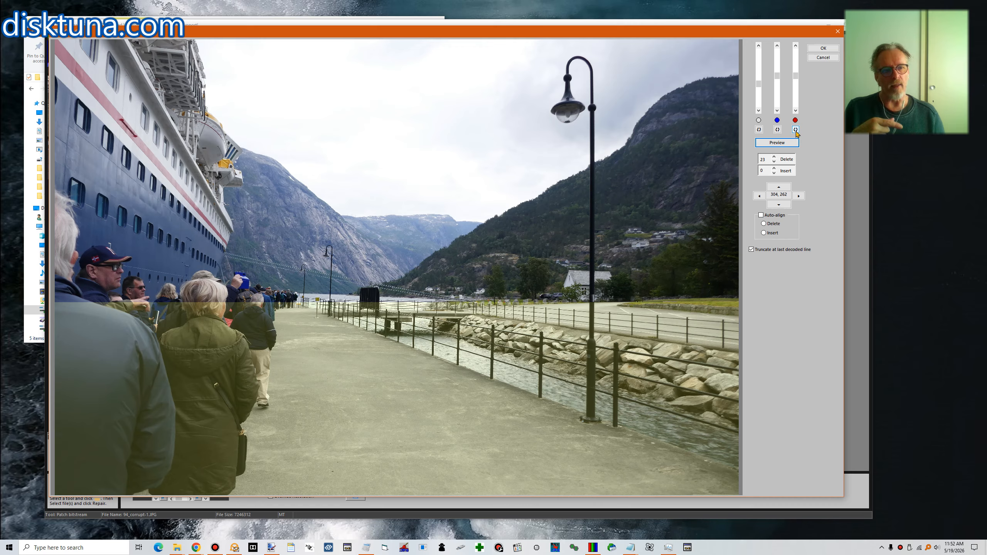
left_click(777, 142)
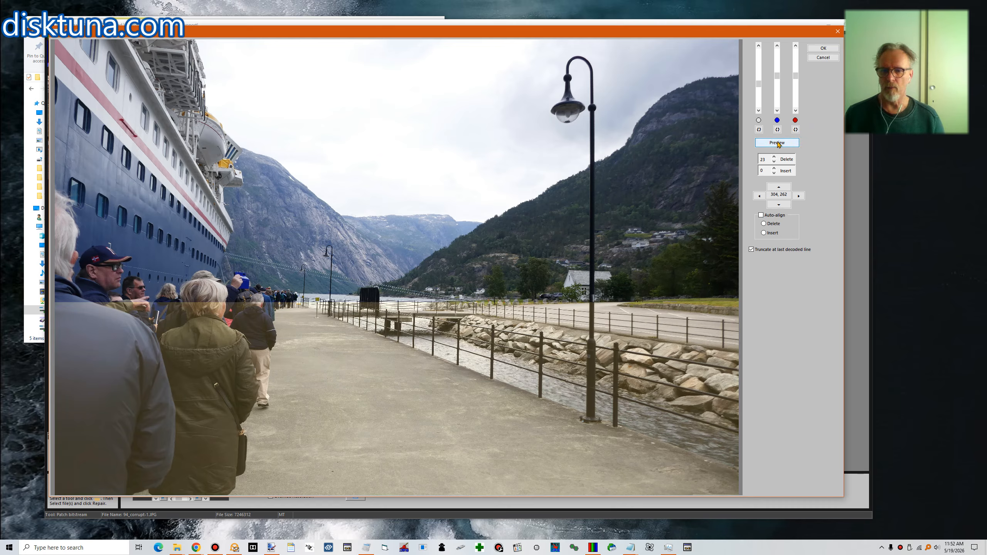
Step: Lower the first colour component in several small steps, previewing each change
left_click(760, 97)
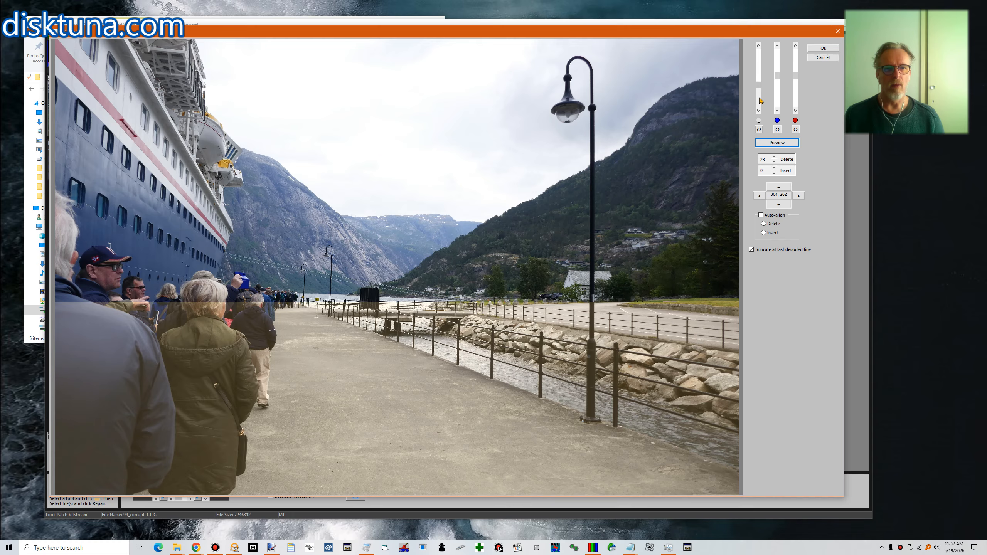
left_click(778, 148)
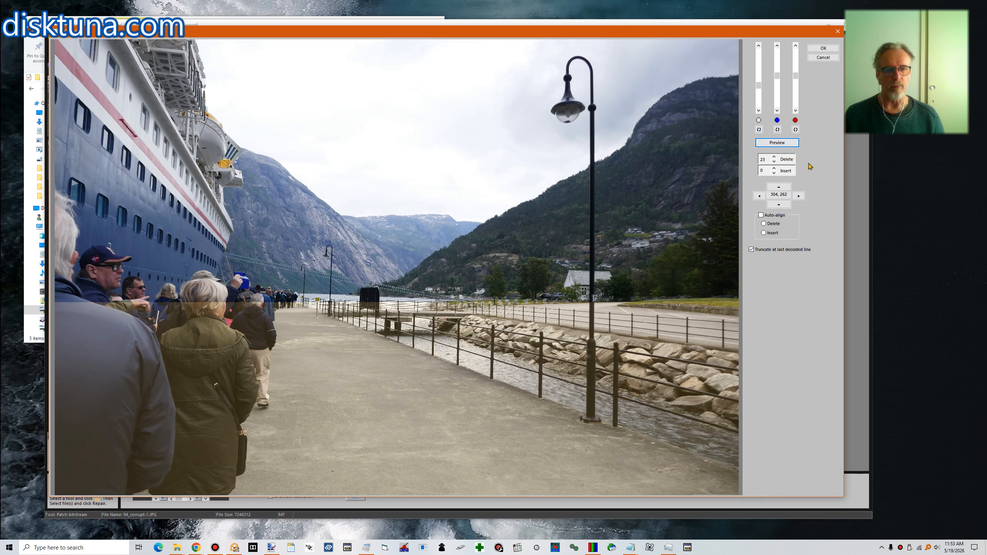
left_click(758, 98)
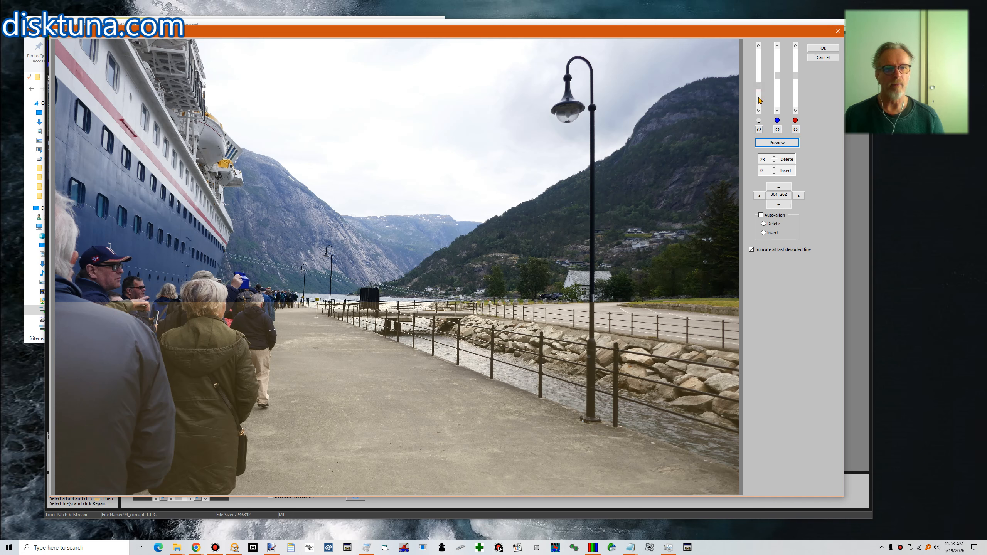
left_click(778, 144)
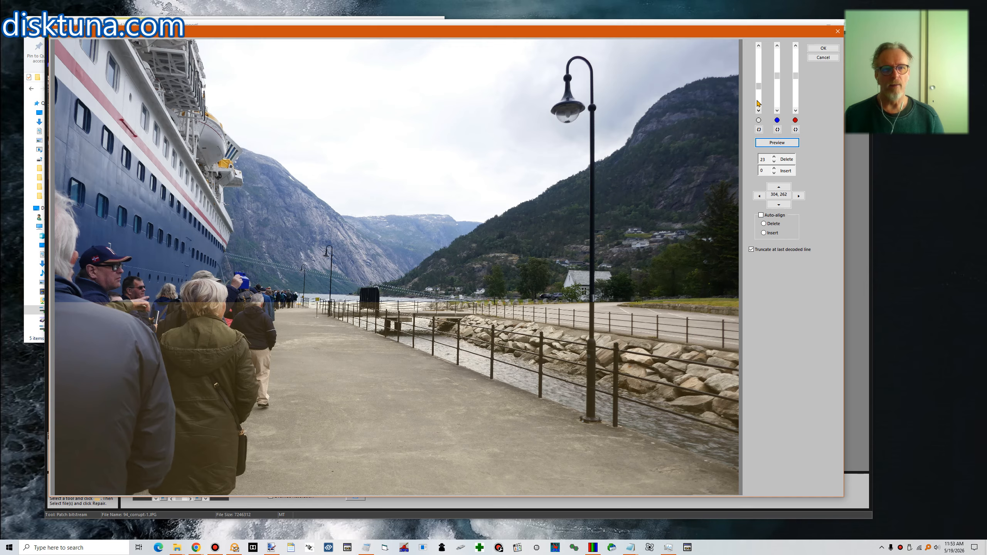
left_click_drag(761, 89, 761, 94)
left_click(782, 144)
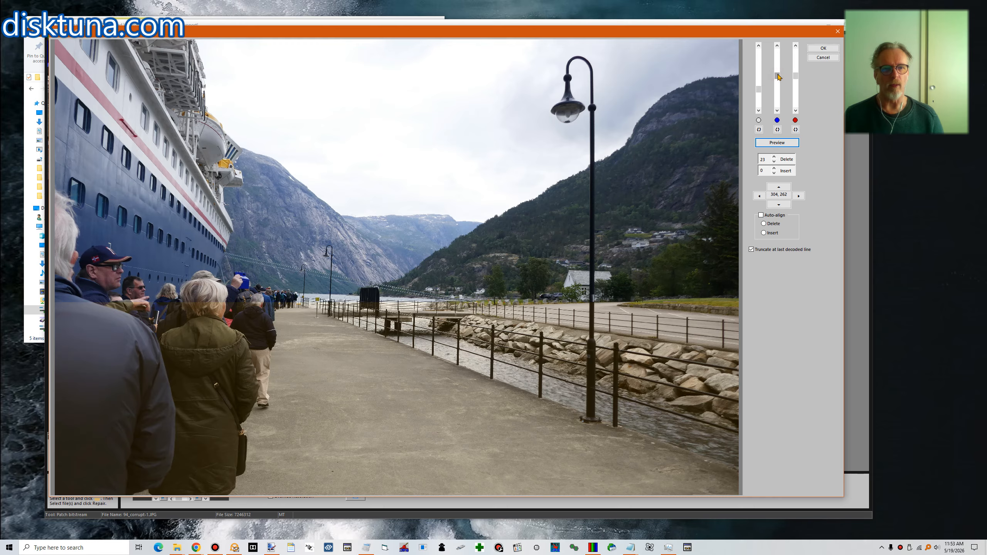
left_click_drag(778, 77, 779, 76)
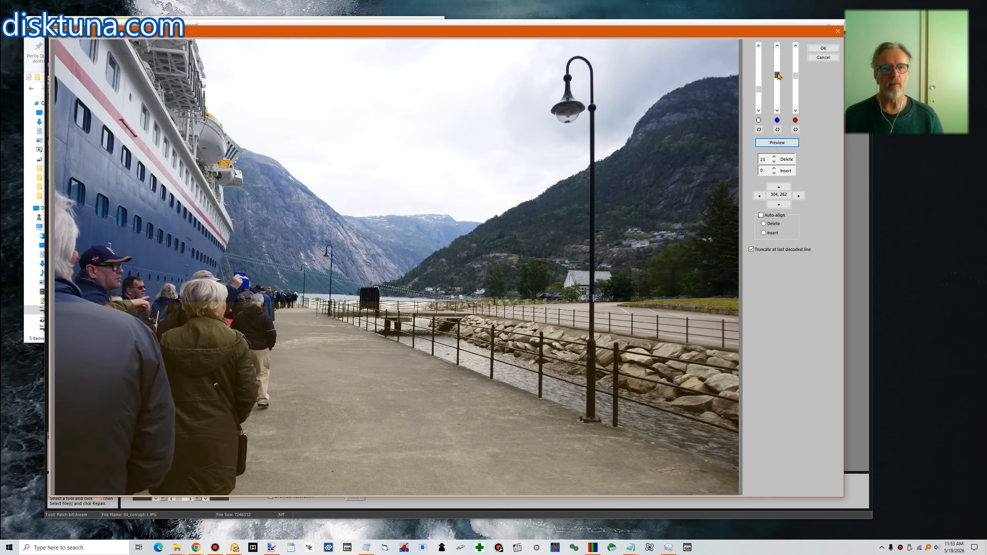
left_click(781, 142)
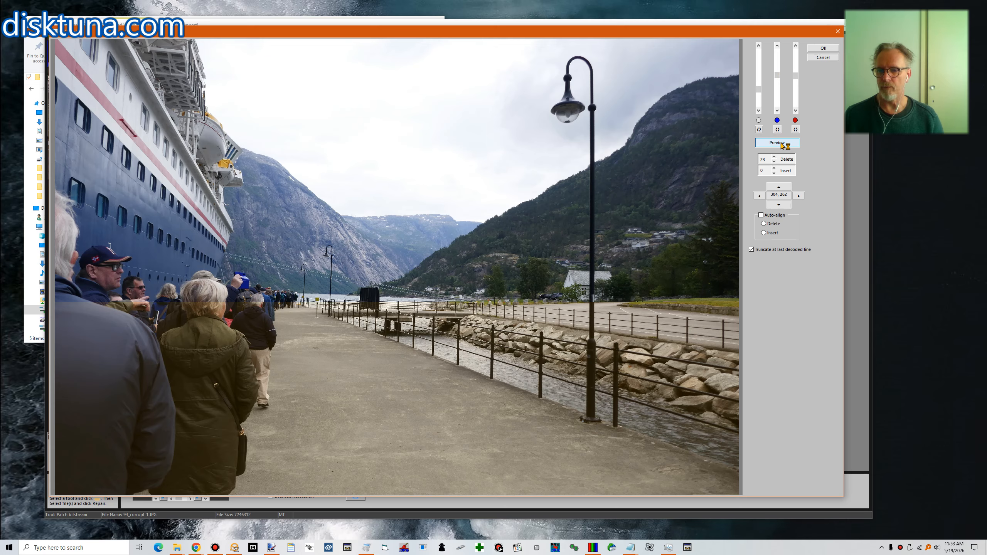
left_click(758, 103)
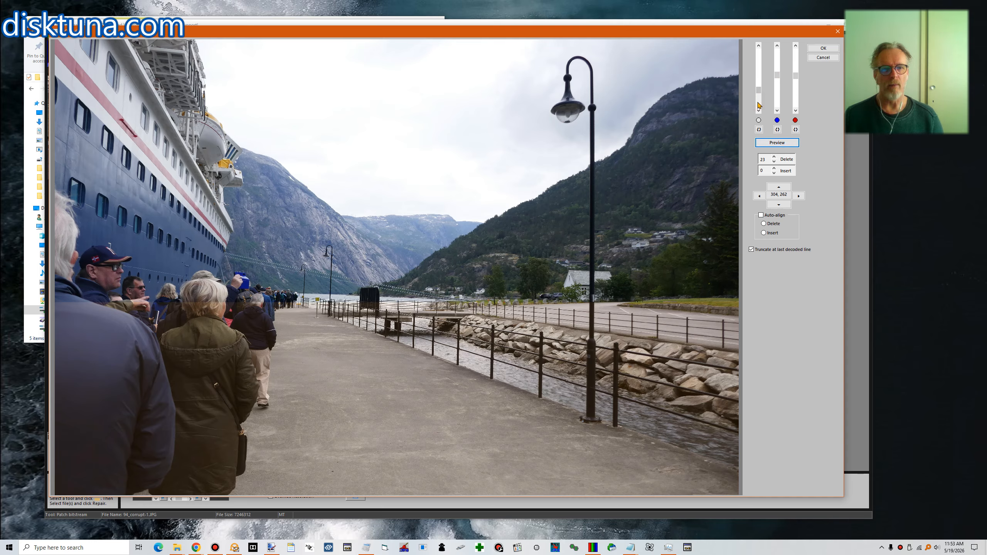
left_click(782, 143)
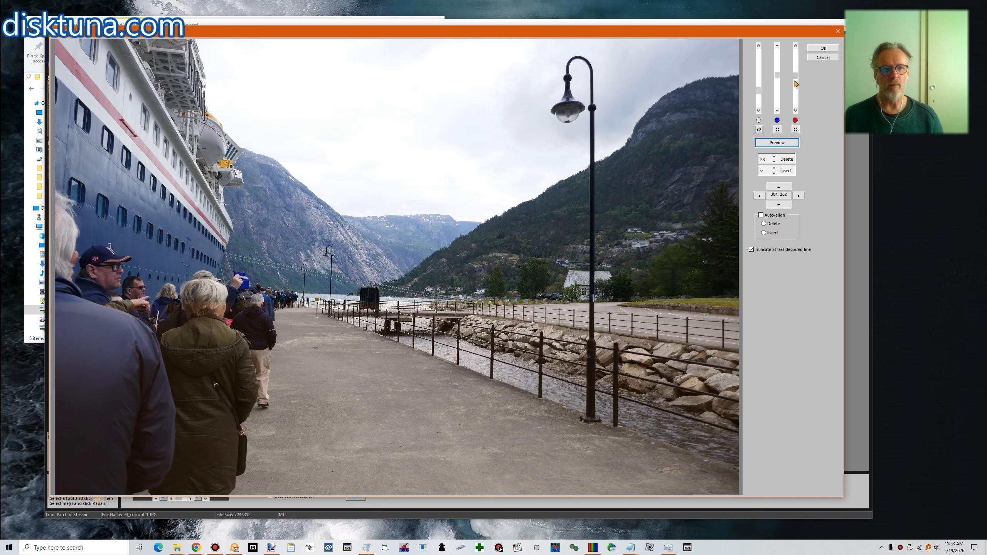
Step: Nudge the blue and first channel levels for a natural balance, then apply the patch
left_click(779, 61)
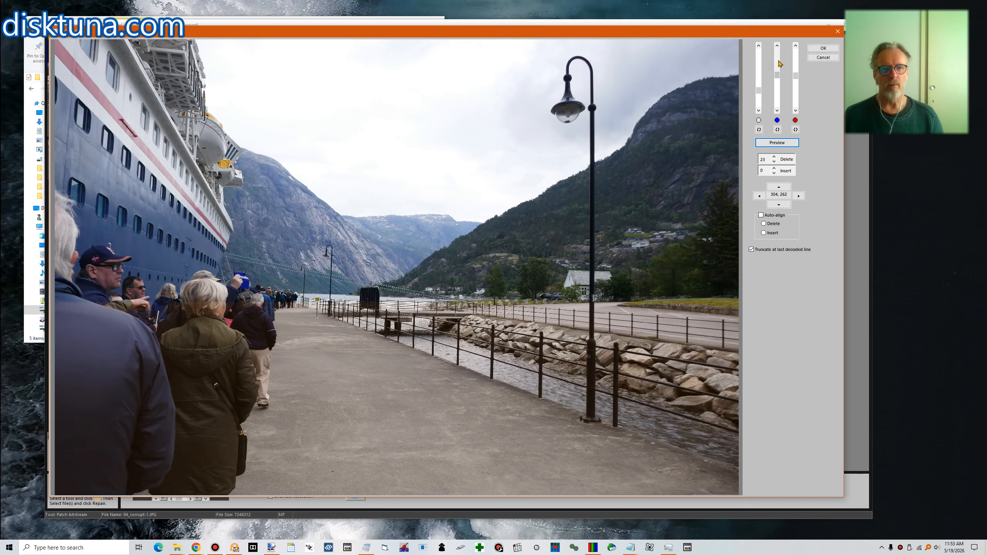
left_click(774, 144)
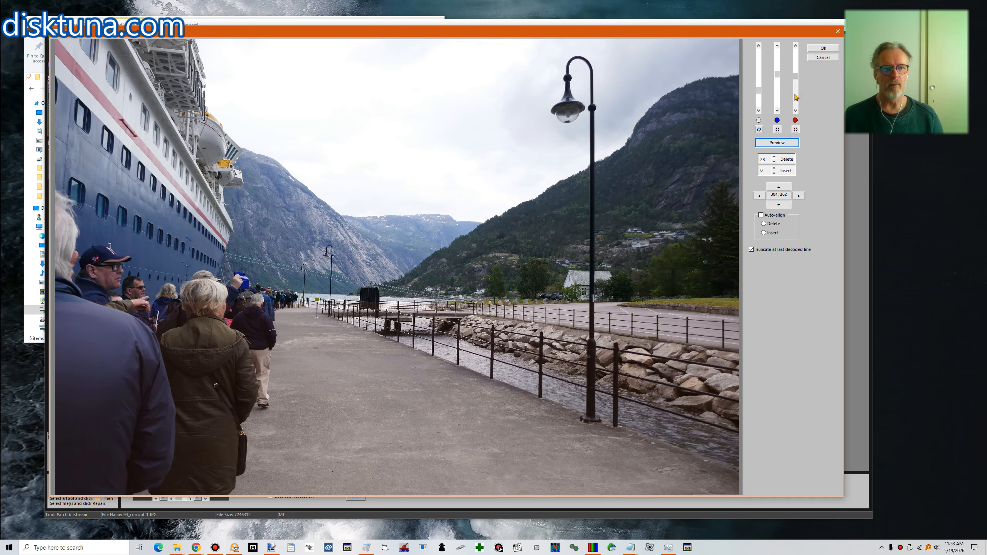
left_click(774, 145)
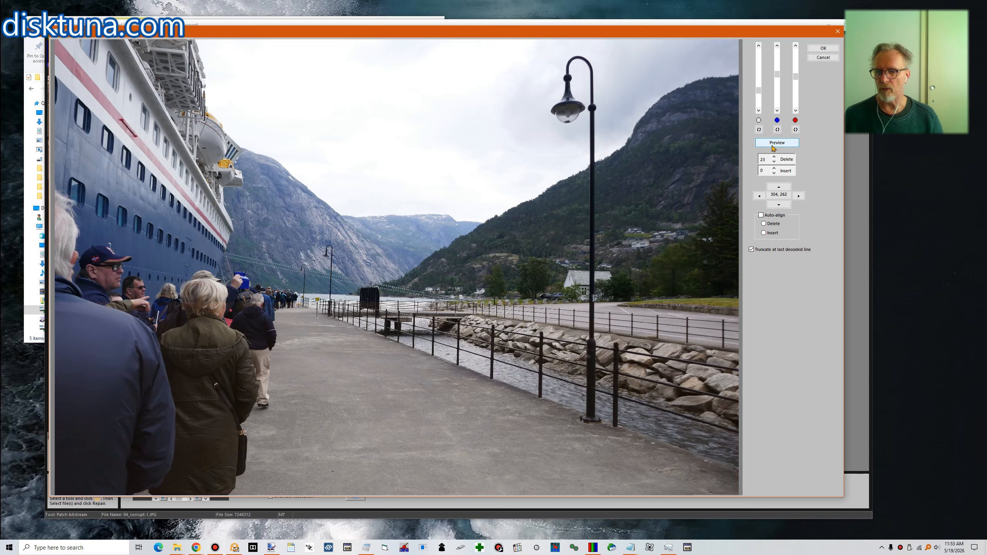
left_click(777, 63)
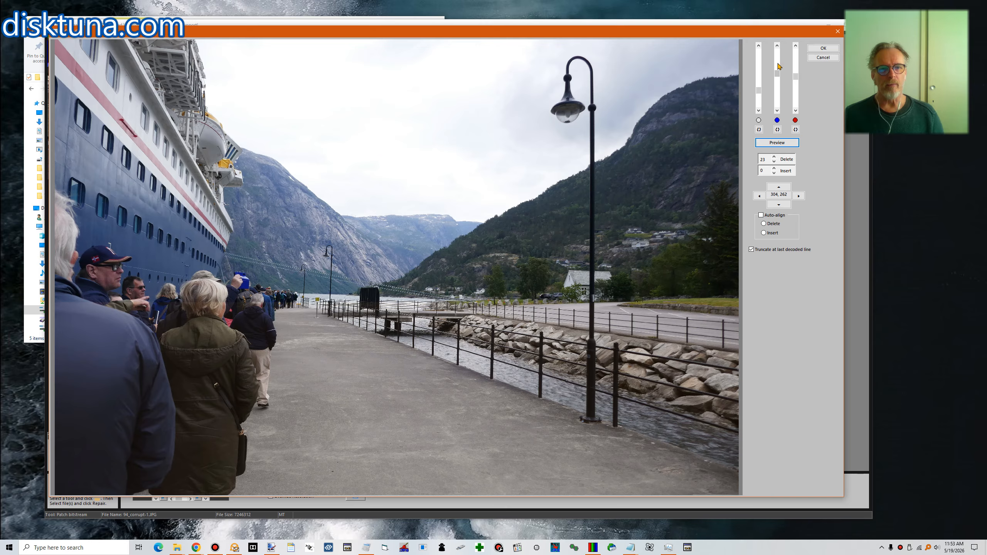
left_click(777, 143)
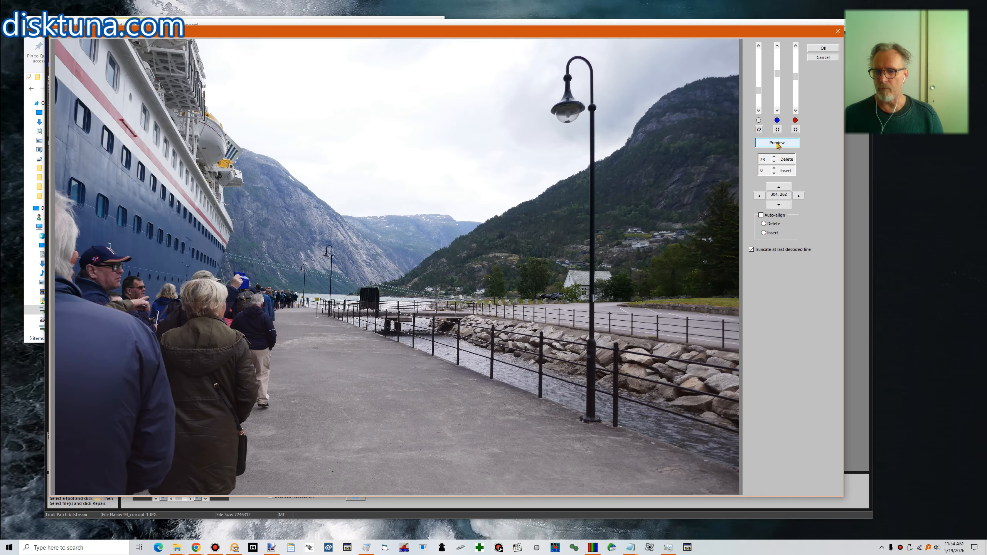
left_click(759, 103)
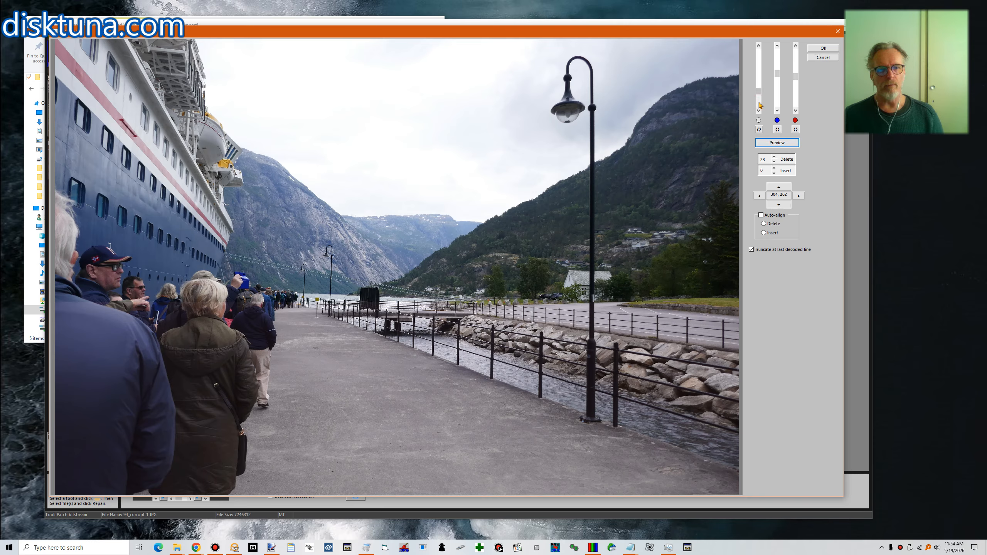
left_click(779, 143)
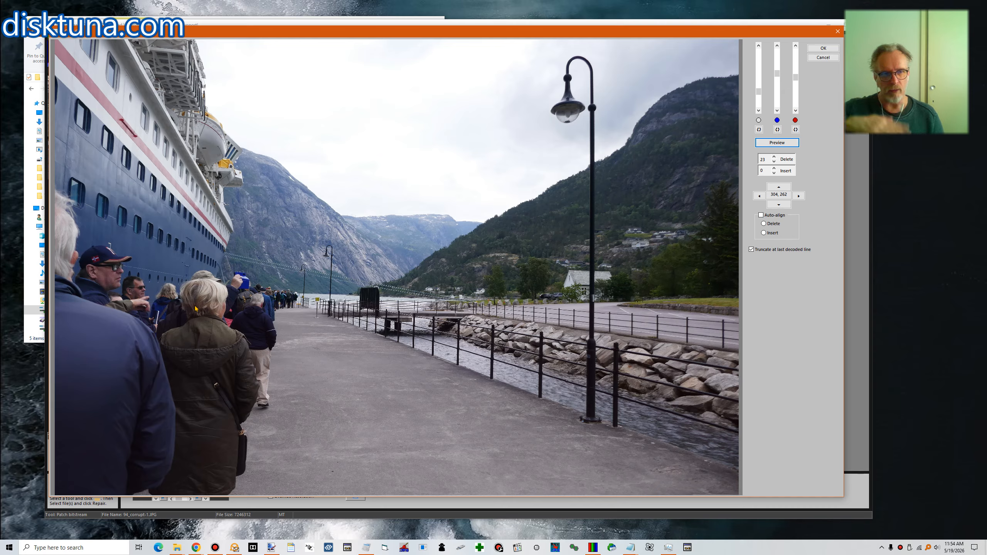
left_click(780, 144)
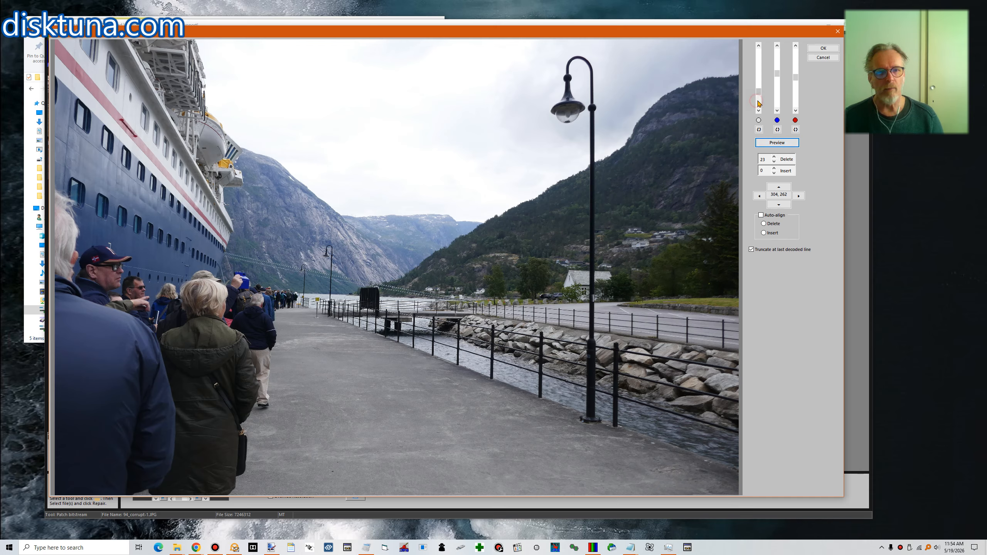
left_click(773, 143)
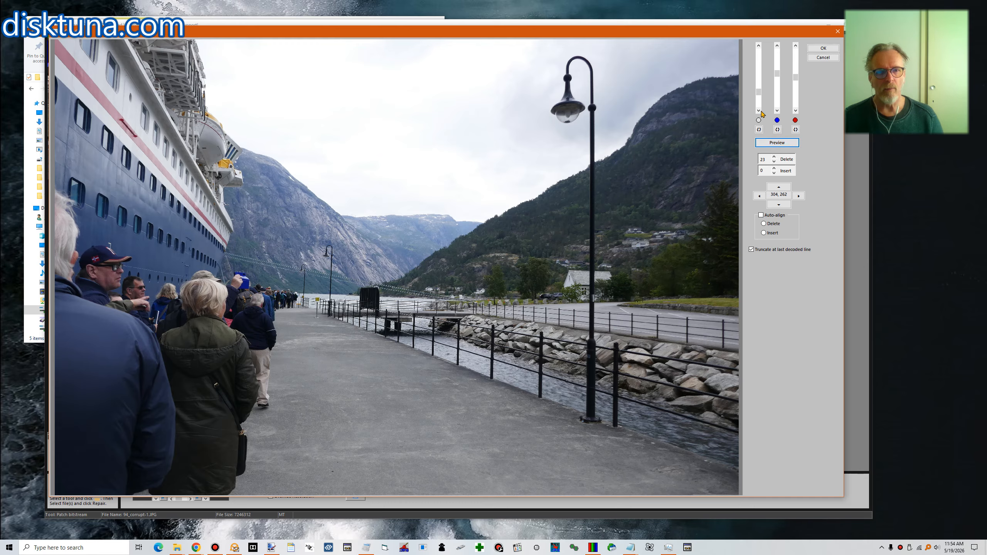
left_click(778, 143)
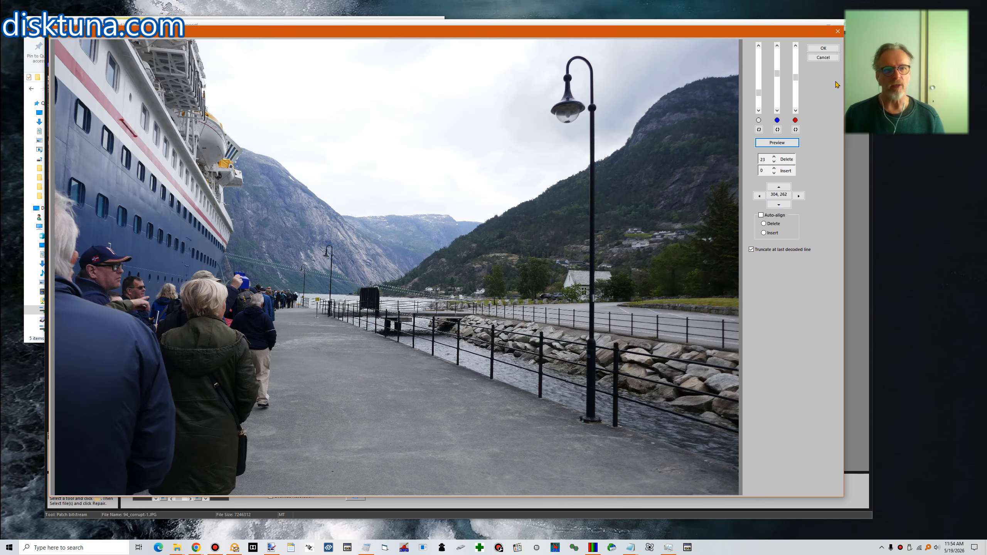
left_click(823, 48)
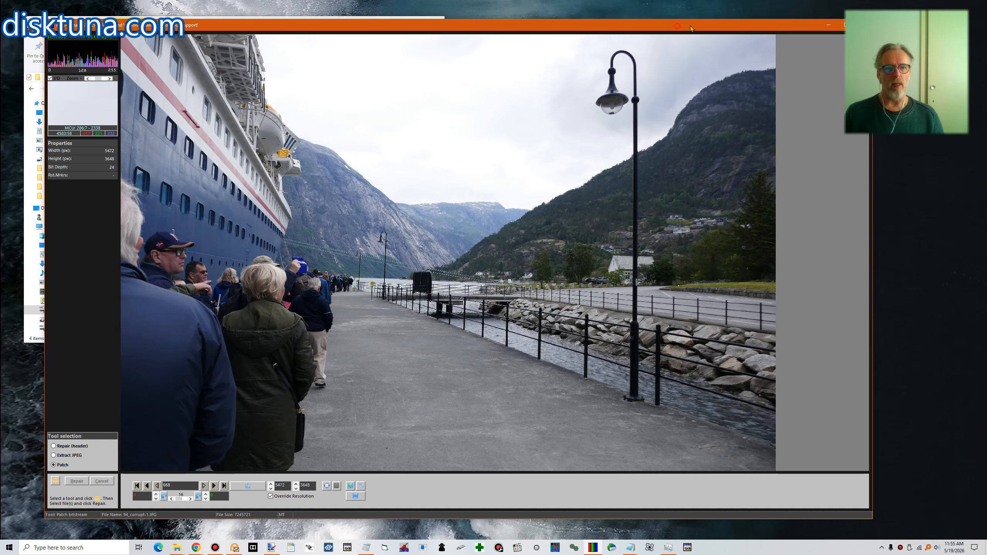
Step: Minimize JPEG-Repair Toolkit to reveal 94_repaired.JPG in File Explorer
left_click(828, 25)
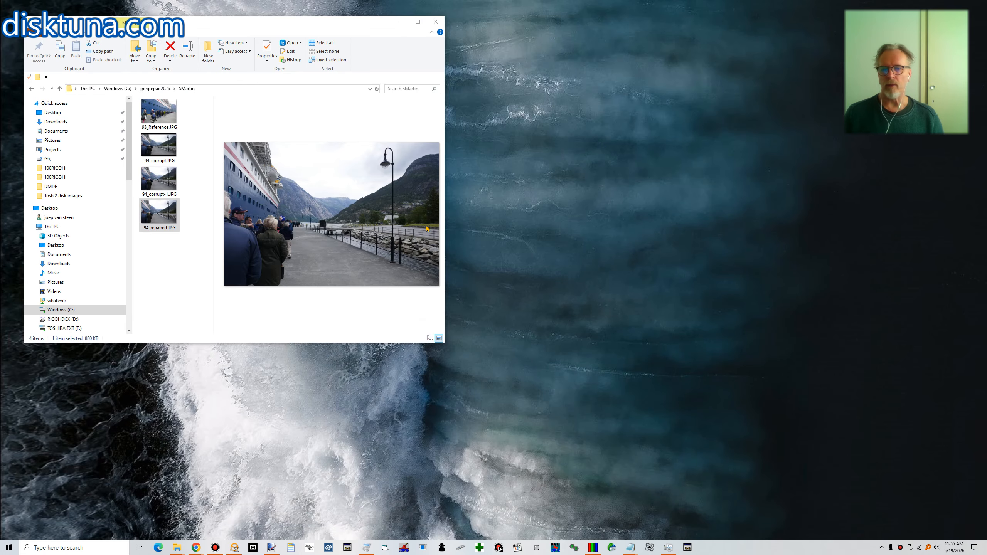
Step: Open 94_corrupt-1.JPG from File Explorer in the ImageGlass viewer
left_click(182, 298)
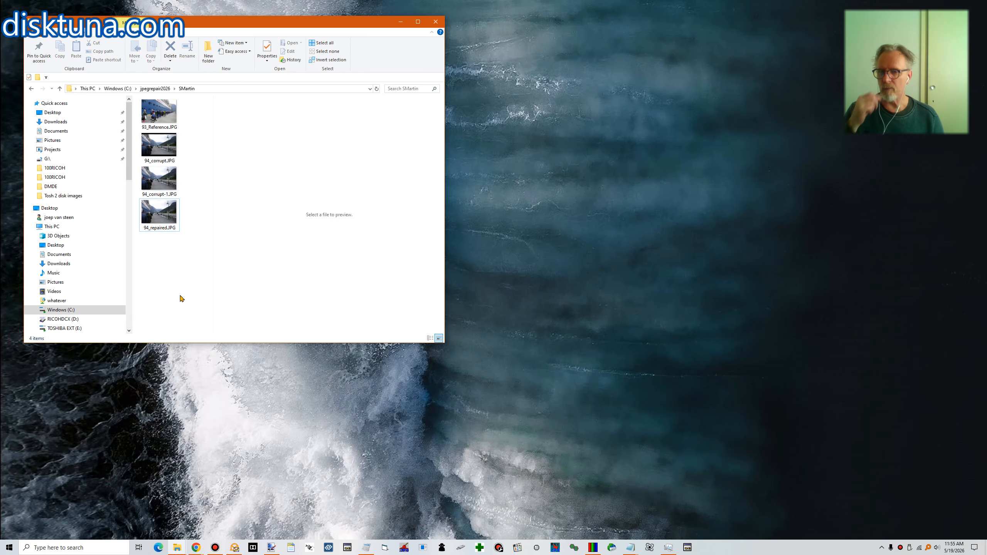
left_click(161, 185)
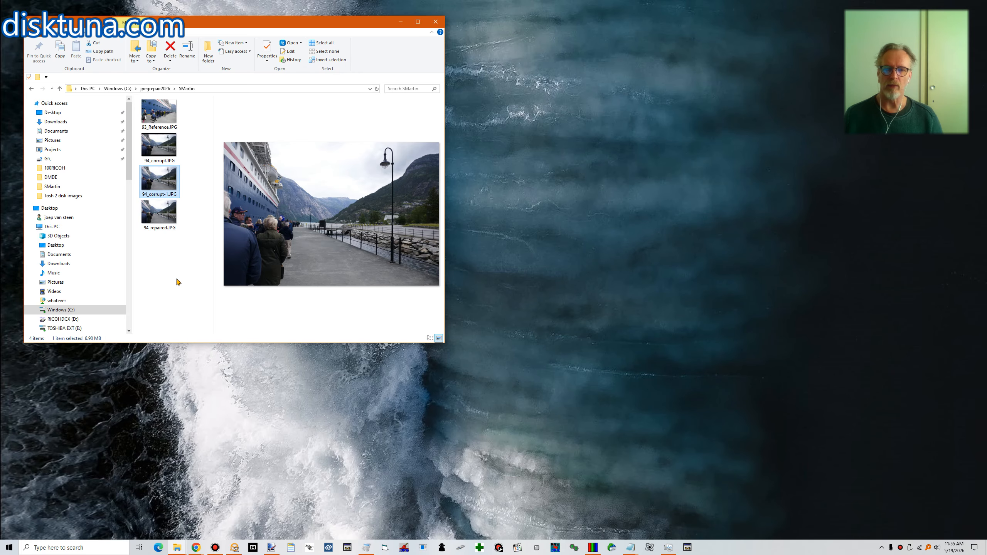
key("Return")
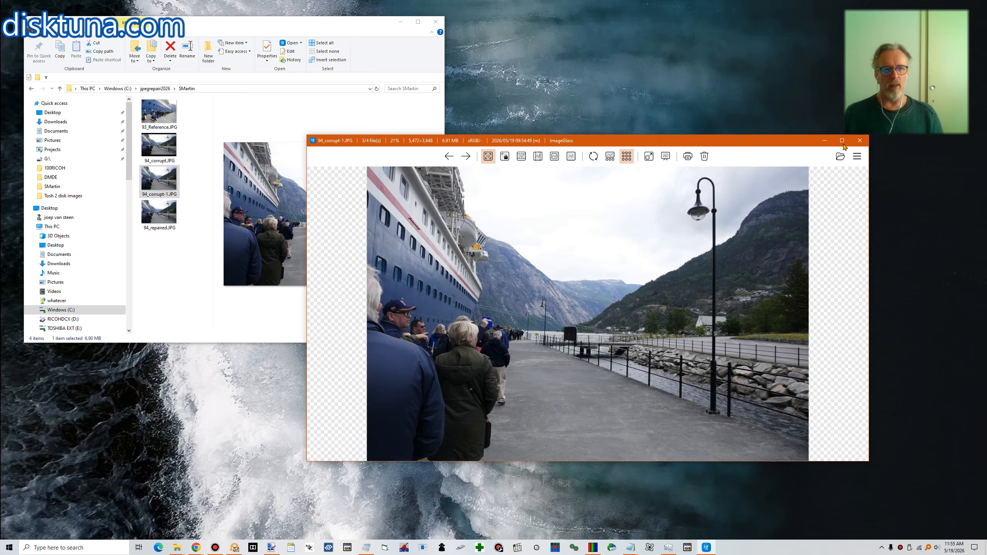
Step: View 94_corrupt-1.JPG full-screen in ImageGlass, then minimize the viewer
left_click(842, 142)
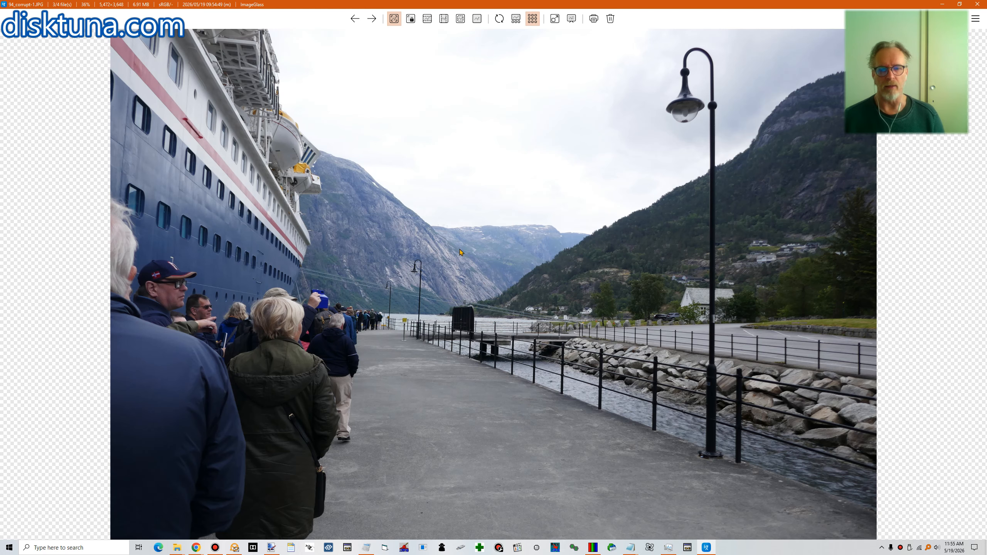
left_click(943, 4)
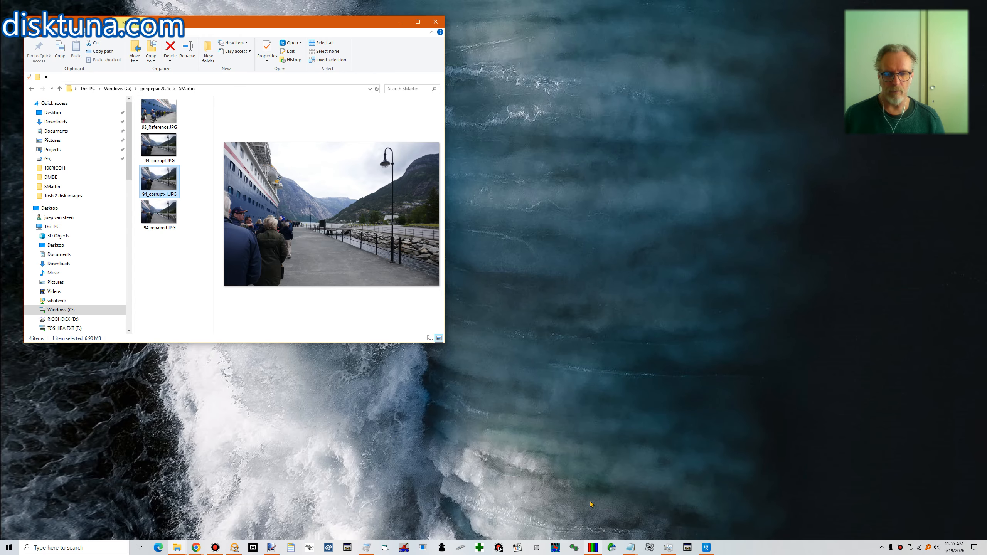
Step: Load 94_corrupt.JPG into JPEG-Repair Toolkit and run Repair to decode it
left_click(593, 544)
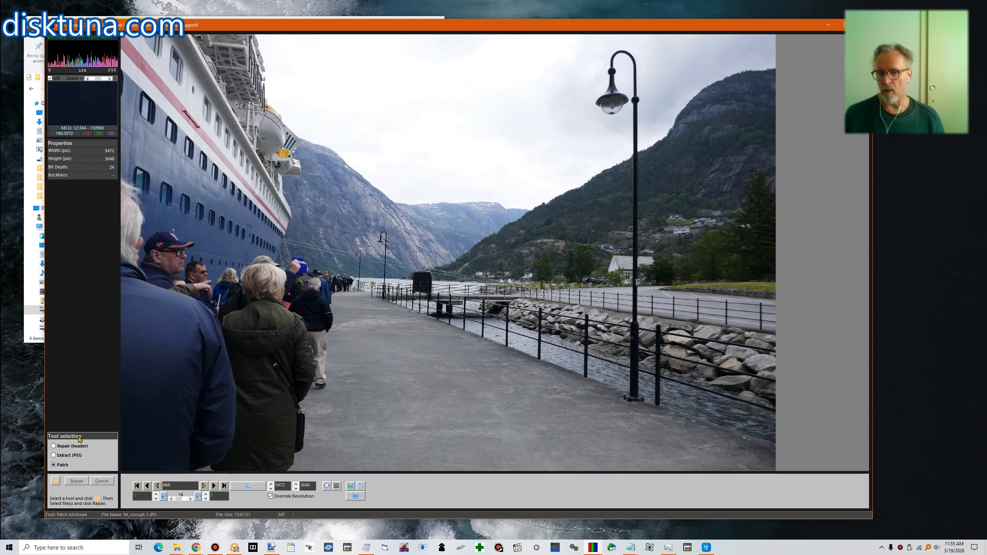
left_click(55, 481)
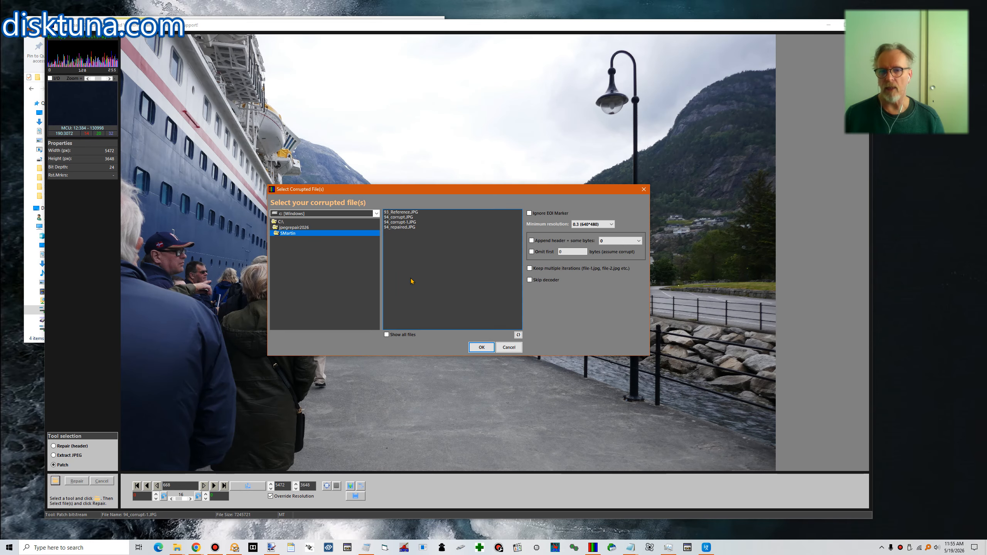
left_click(409, 223)
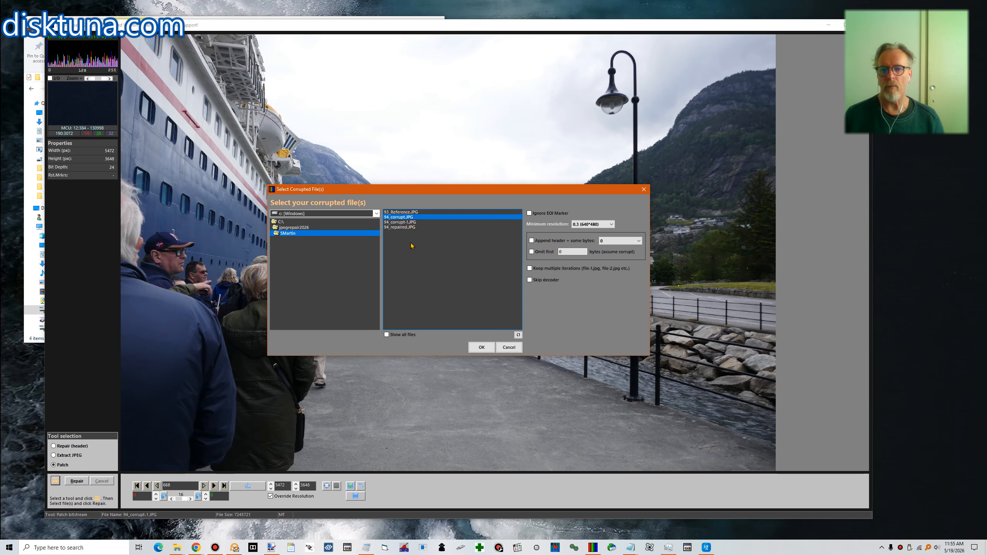
left_click(478, 347)
left_click(77, 481)
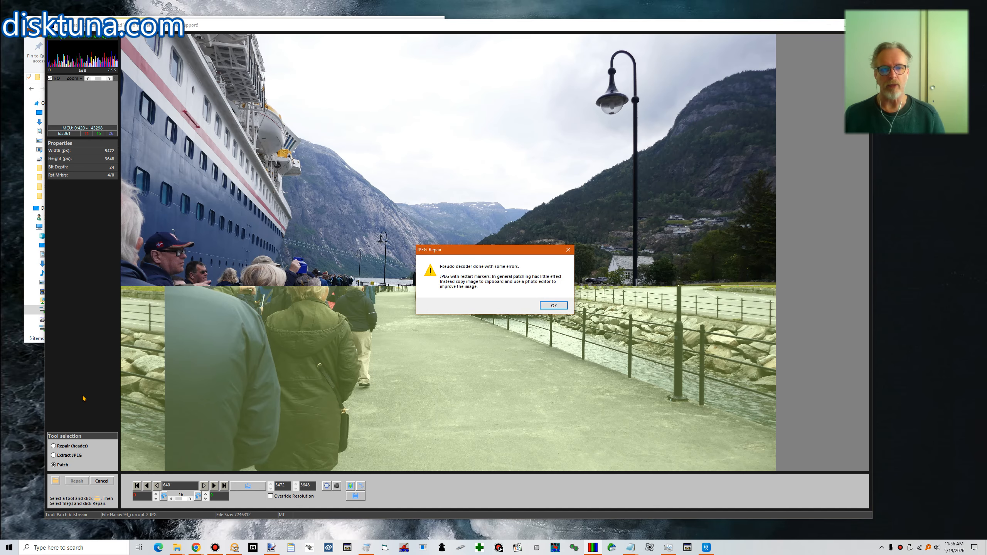
Step: Dismiss the Pseudo decoder done warning with OK
left_click(554, 306)
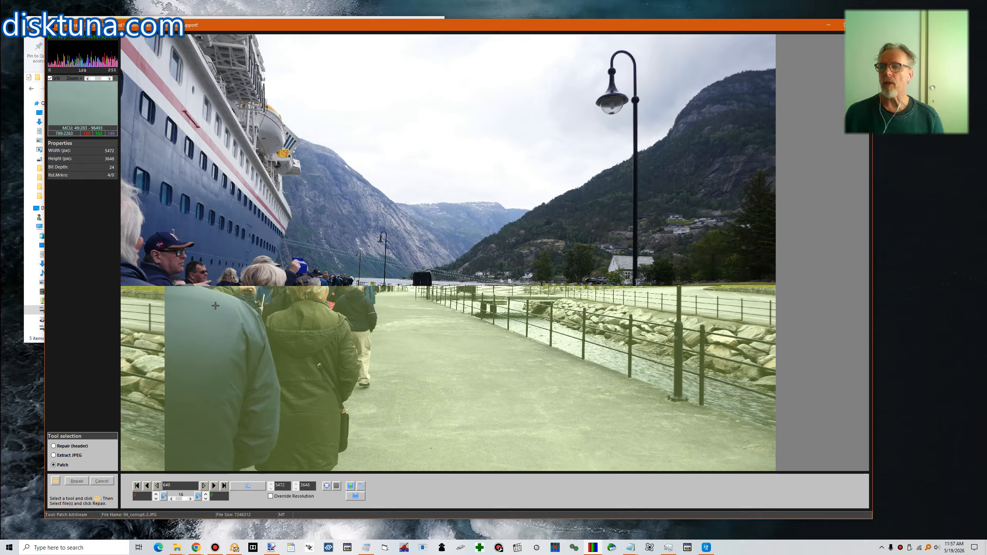
Step: Generate a BitMap View mapping the loaded file's data as orange and black blocks
left_click(92, 41)
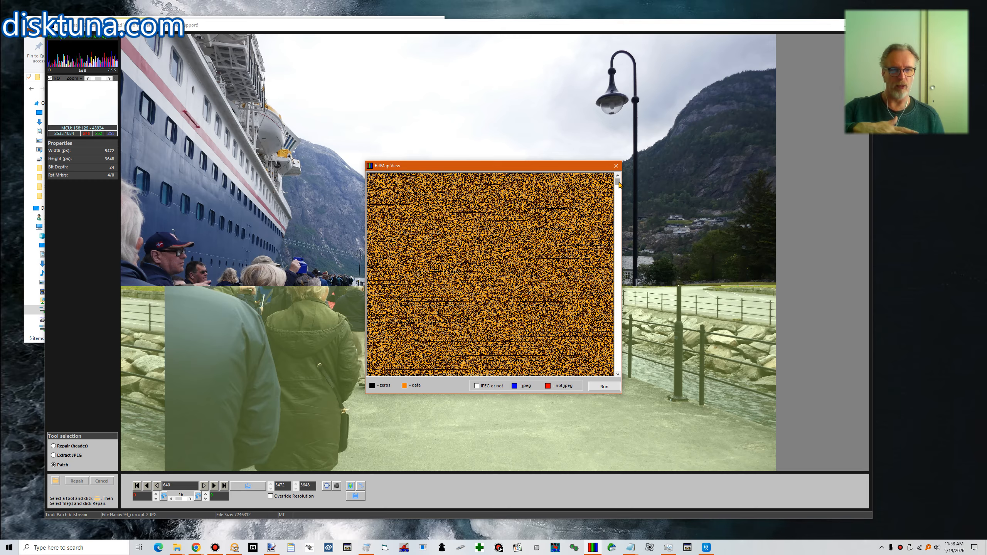
Step: Scroll the BitMap View down through 94_corrupt-2.JPG's later bytes, showing orange data with scattered black zeros
left_click_drag(620, 185, 621, 249)
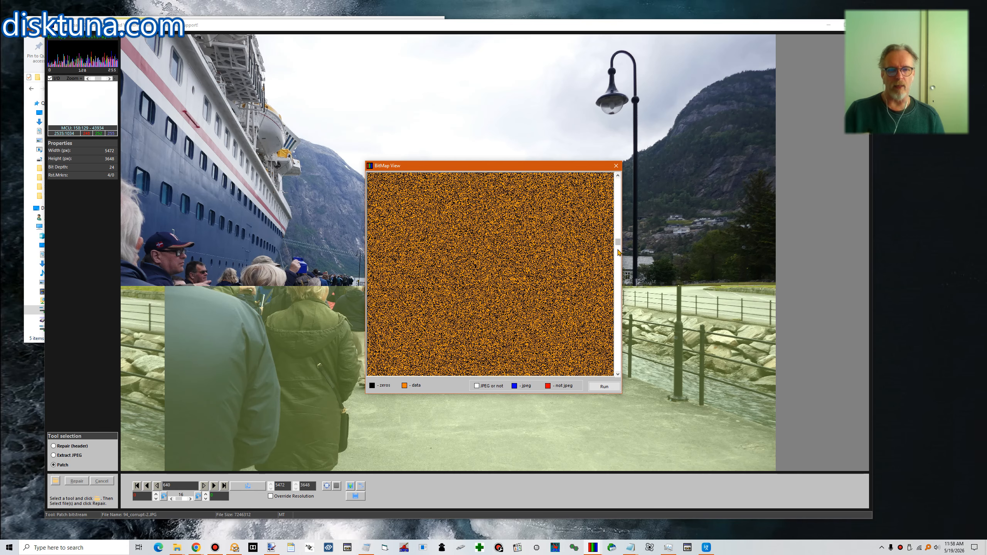
left_click_drag(618, 243, 618, 252)
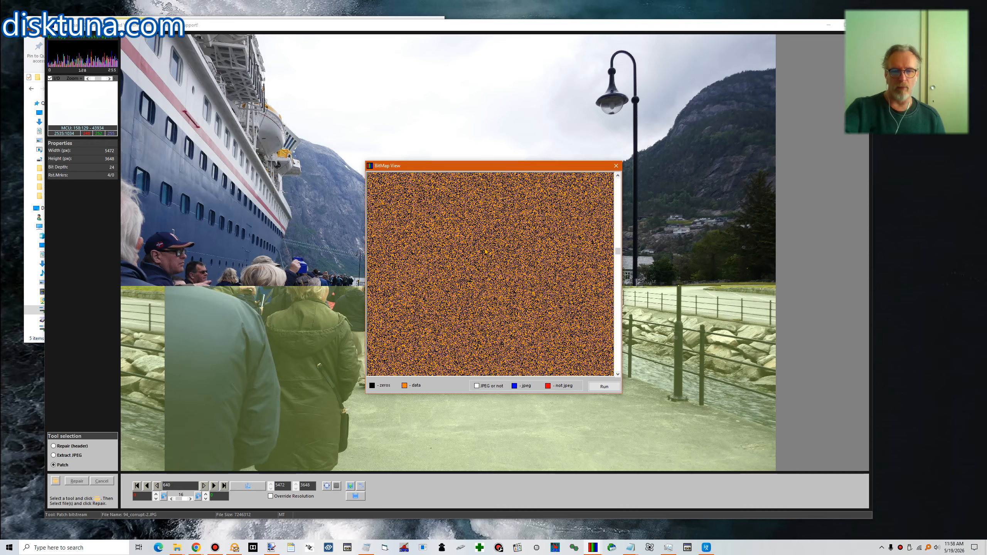